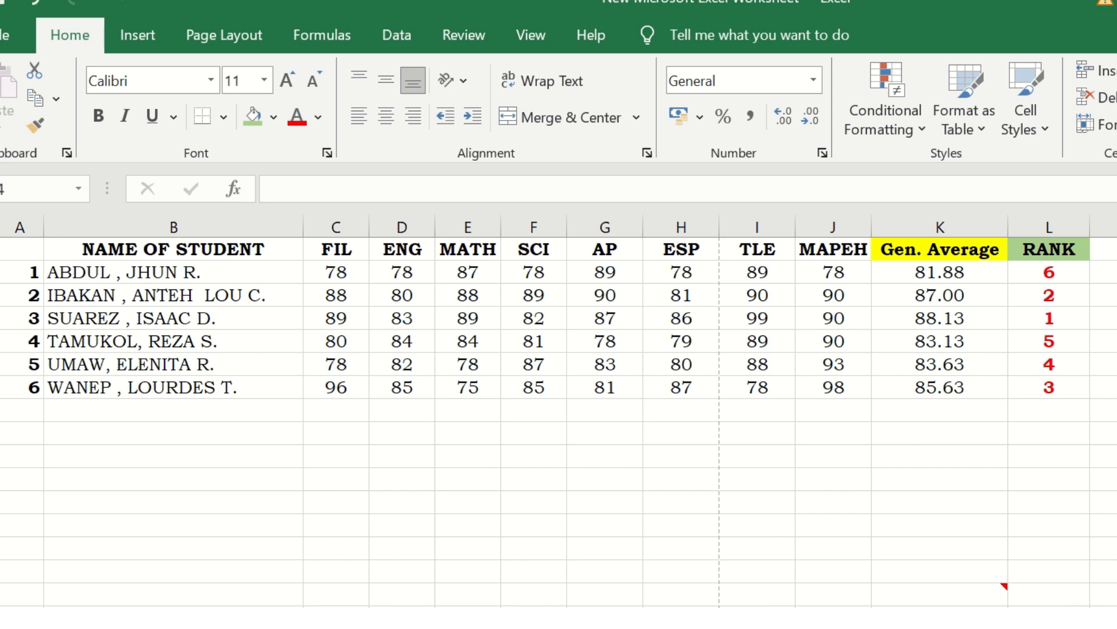
click(1065, 251)
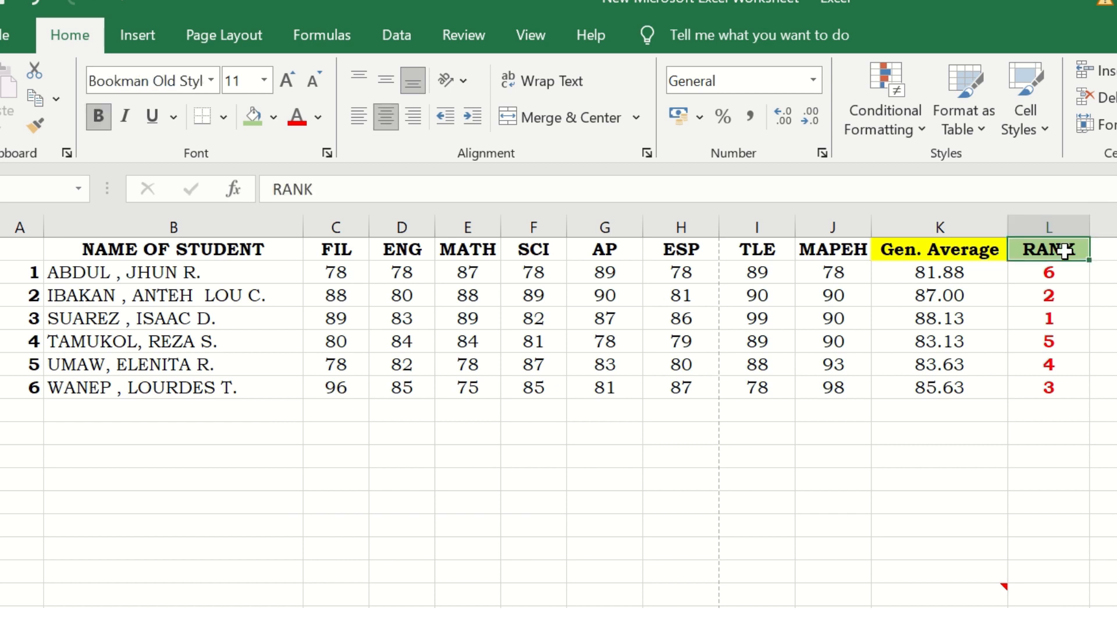
drag(1062, 271, 1059, 407)
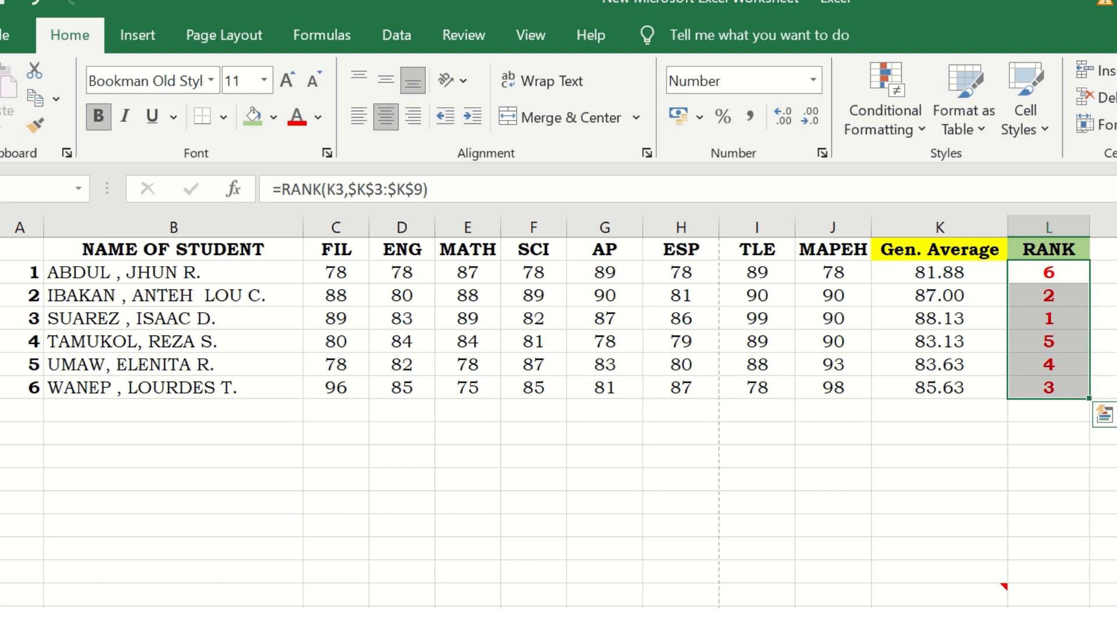
click(950, 269)
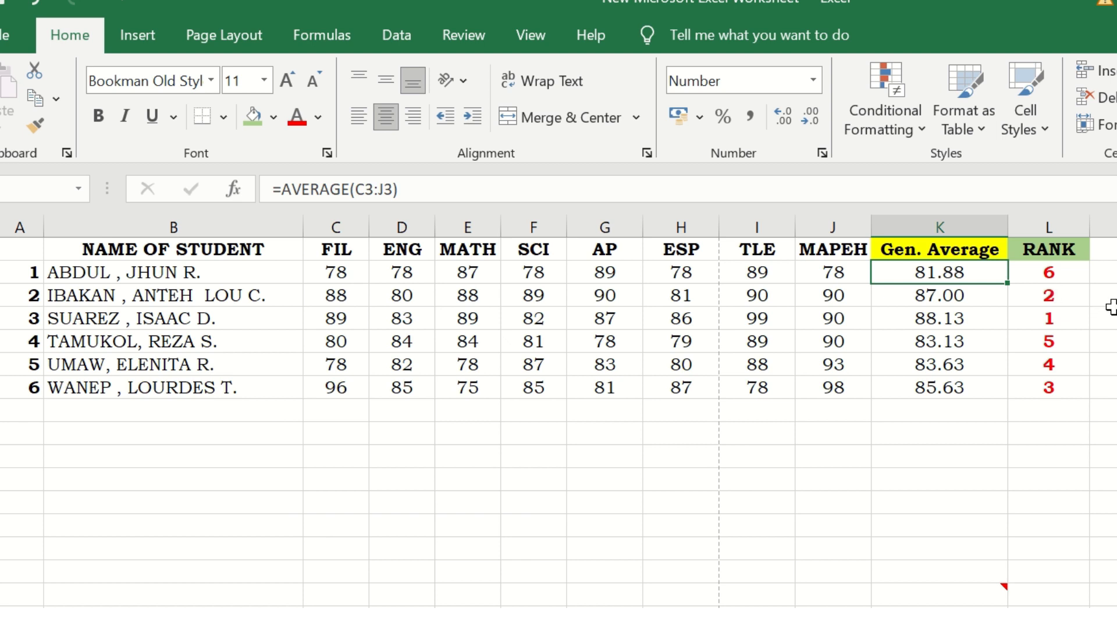
click(967, 320)
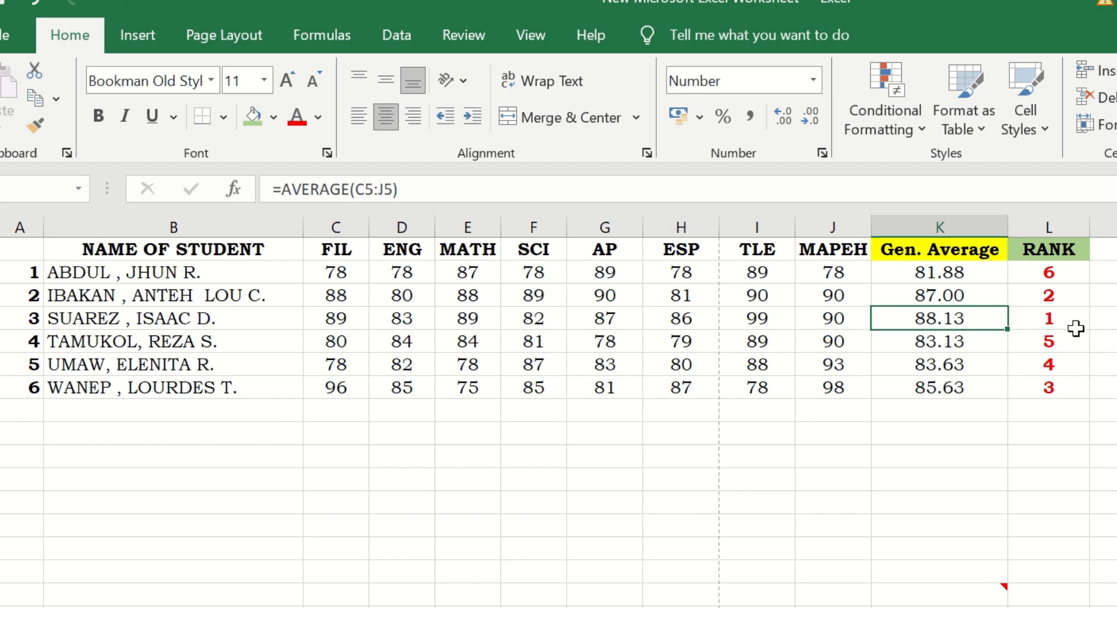
click(949, 288)
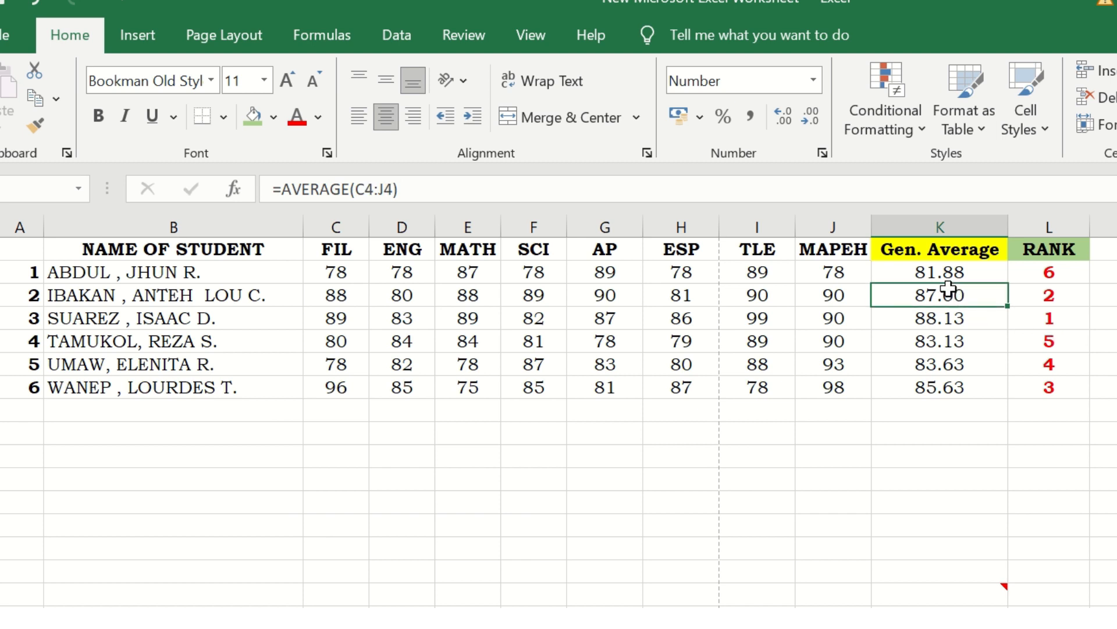
Clear all students' general averages and ranks in K3:L8, keeping the column headings.
click(949, 270)
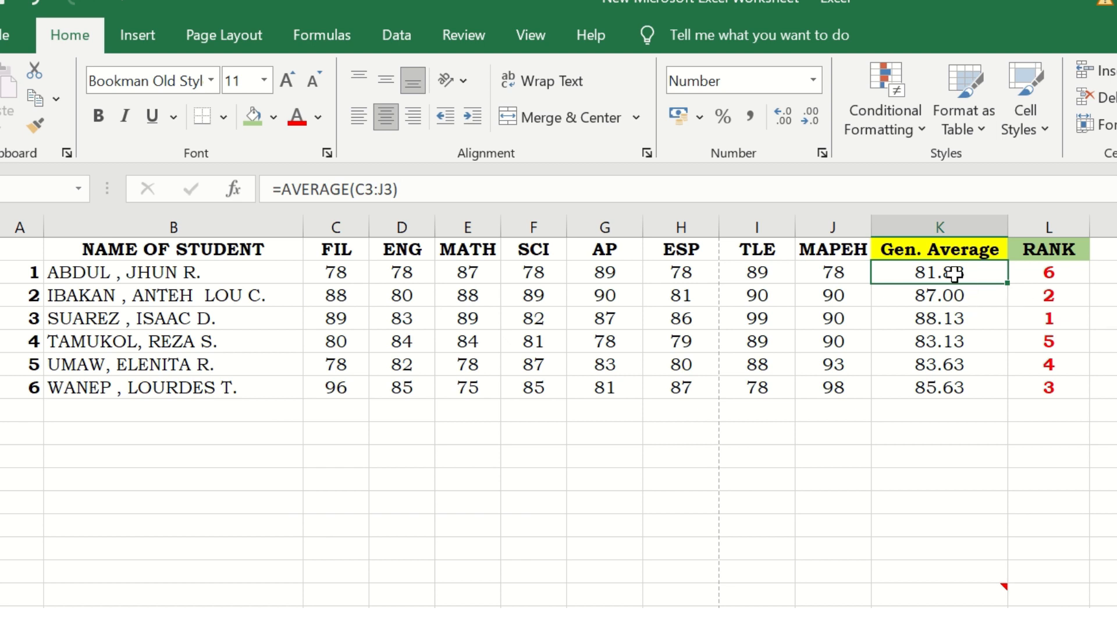
drag(958, 290, 1077, 385)
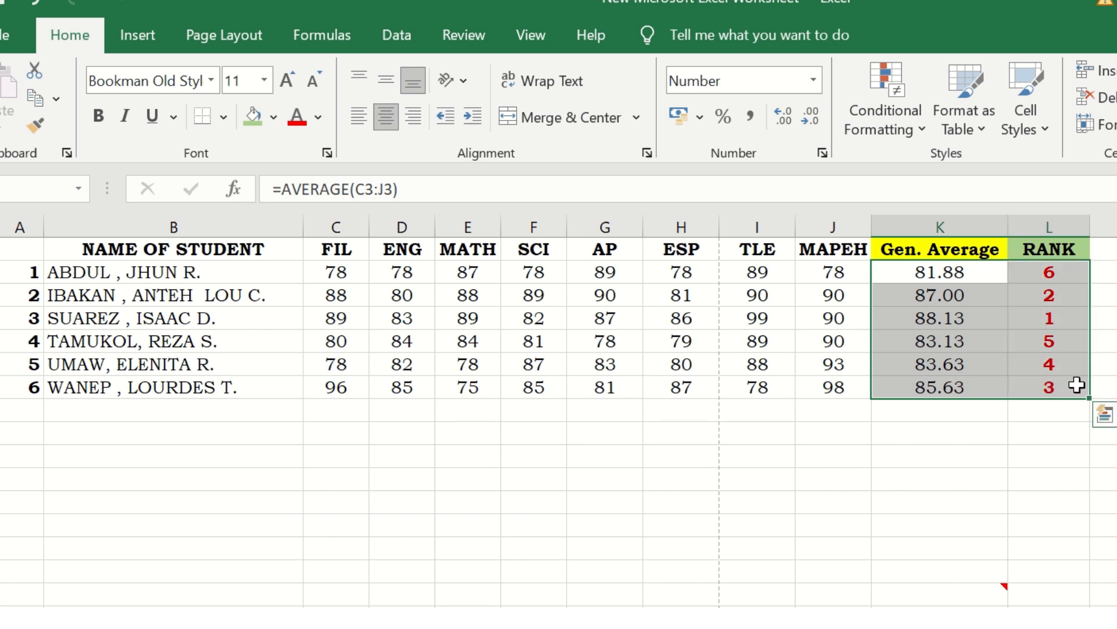
key(Delete)
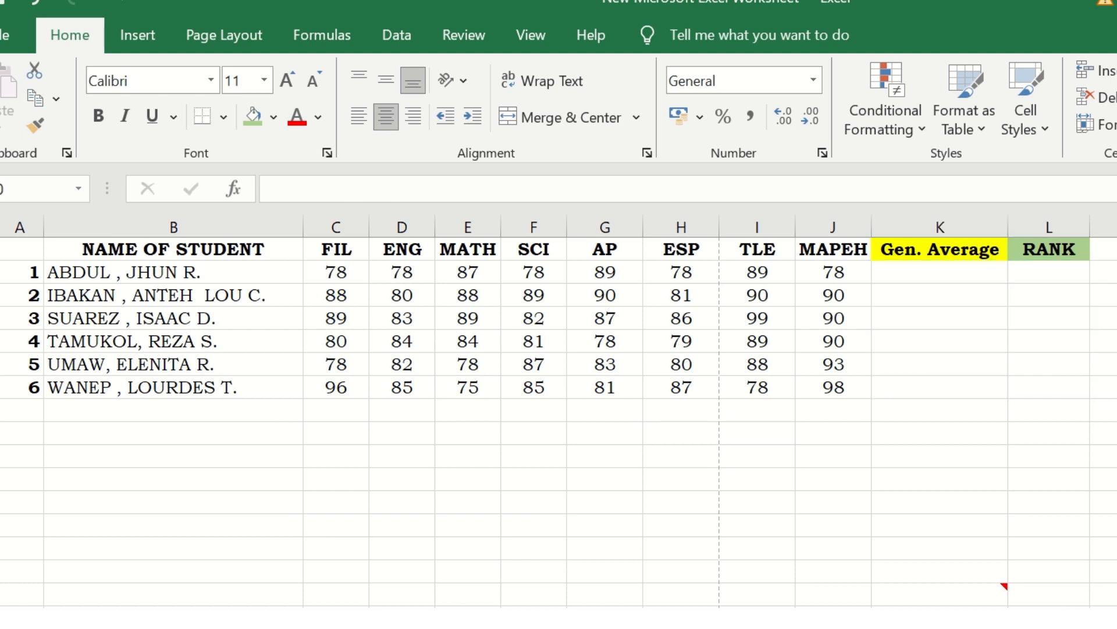
click(959, 278)
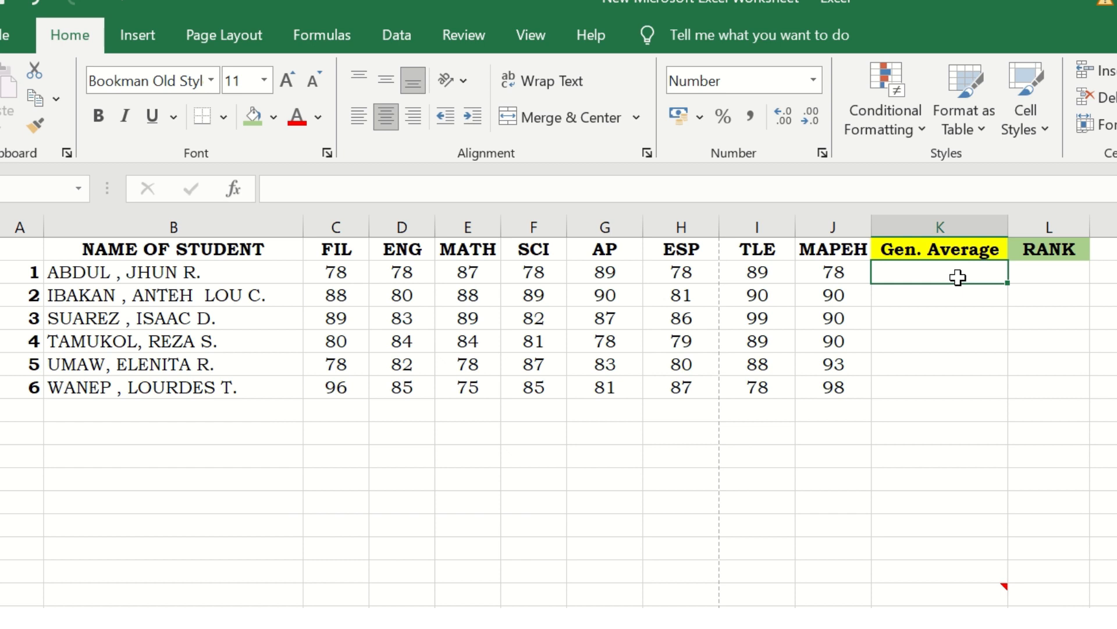
text(=)
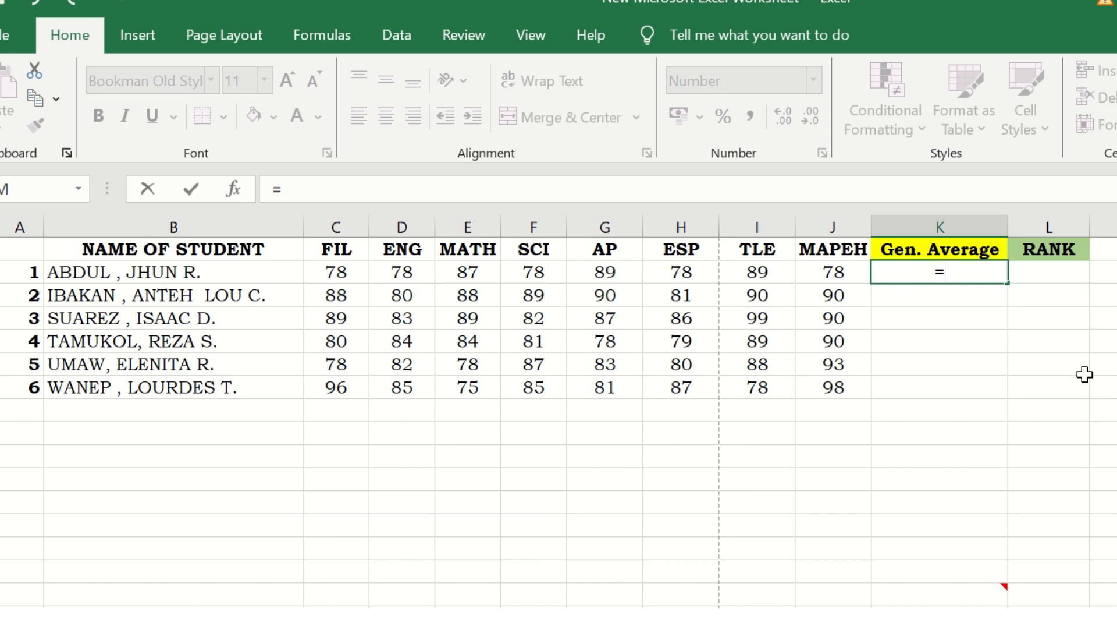
key(BackSpace)
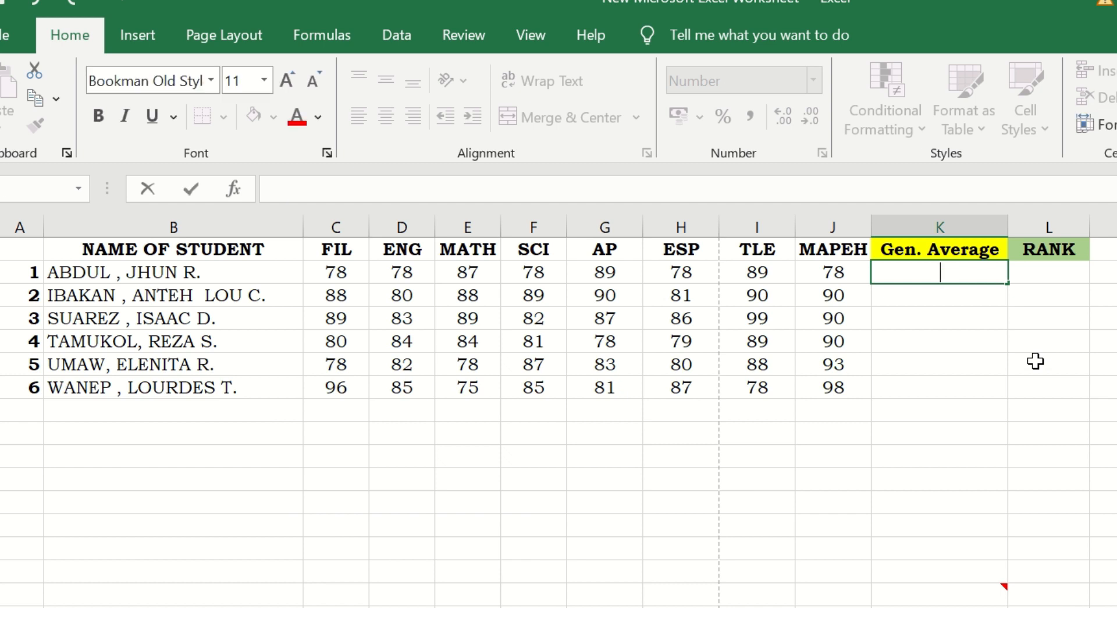
click(985, 373)
Enter the formula =AVERAGE(C3:J3) in K3 to compute the first student's general average.
click(954, 276)
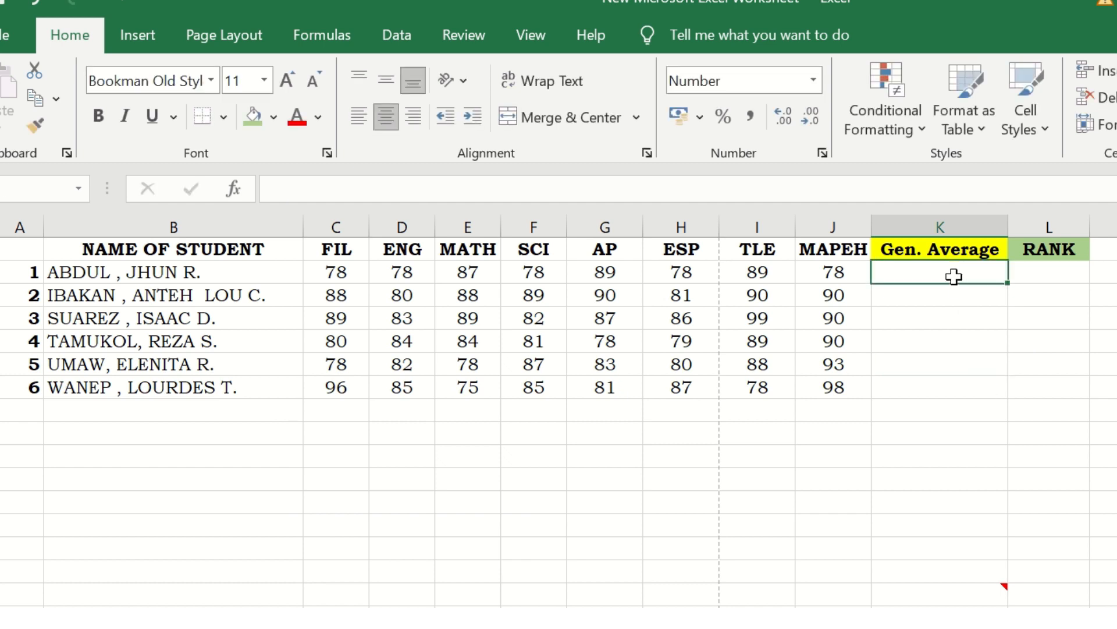
text(=)
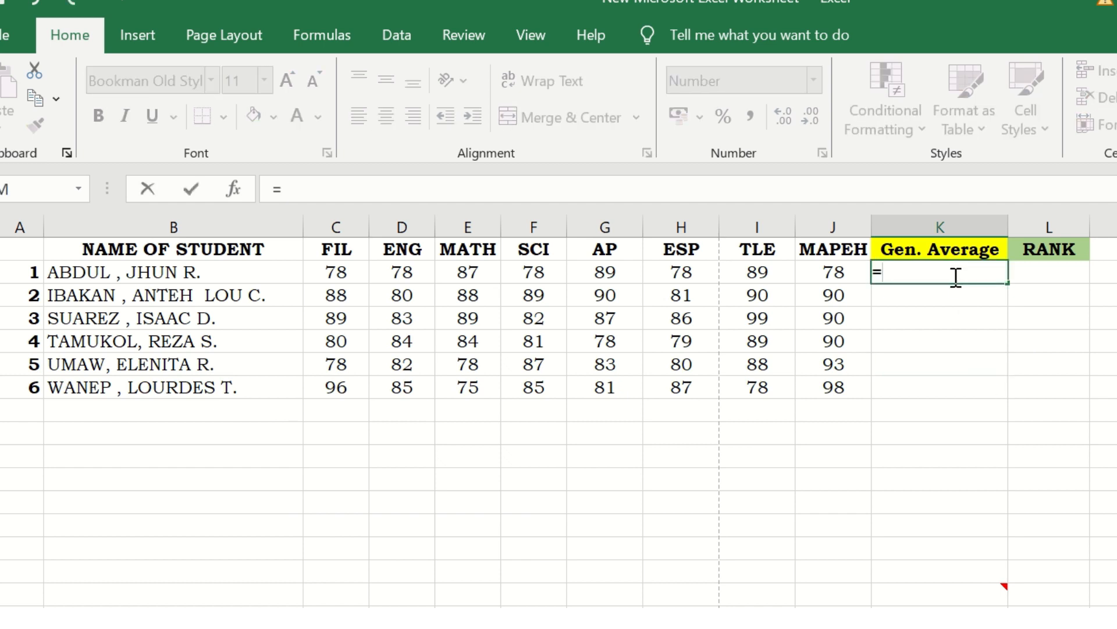
text(AVERAGE)
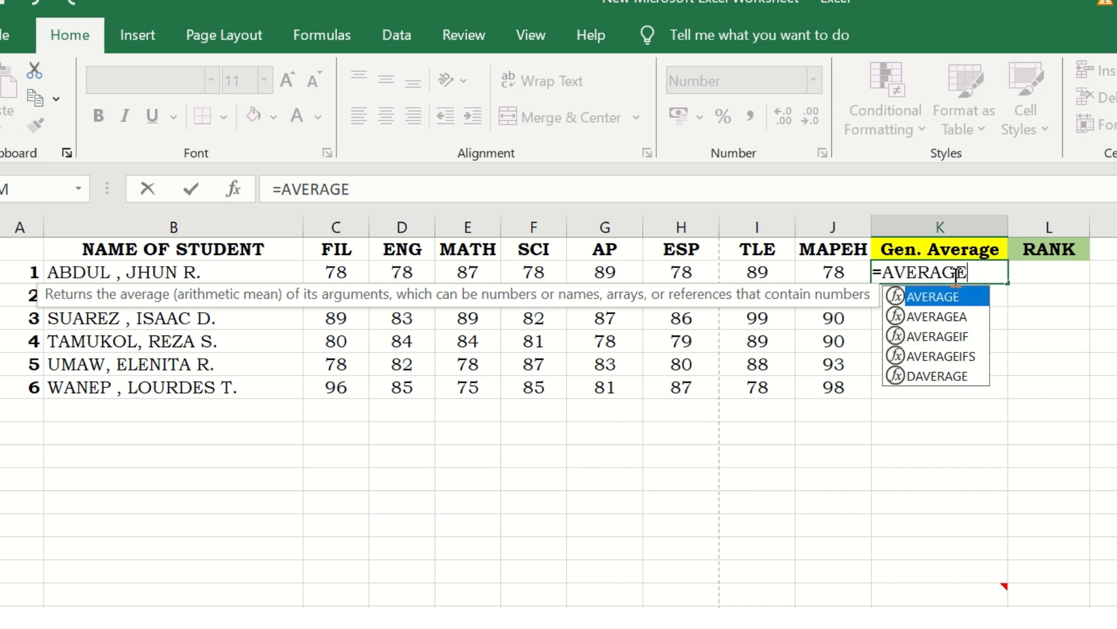
text(()
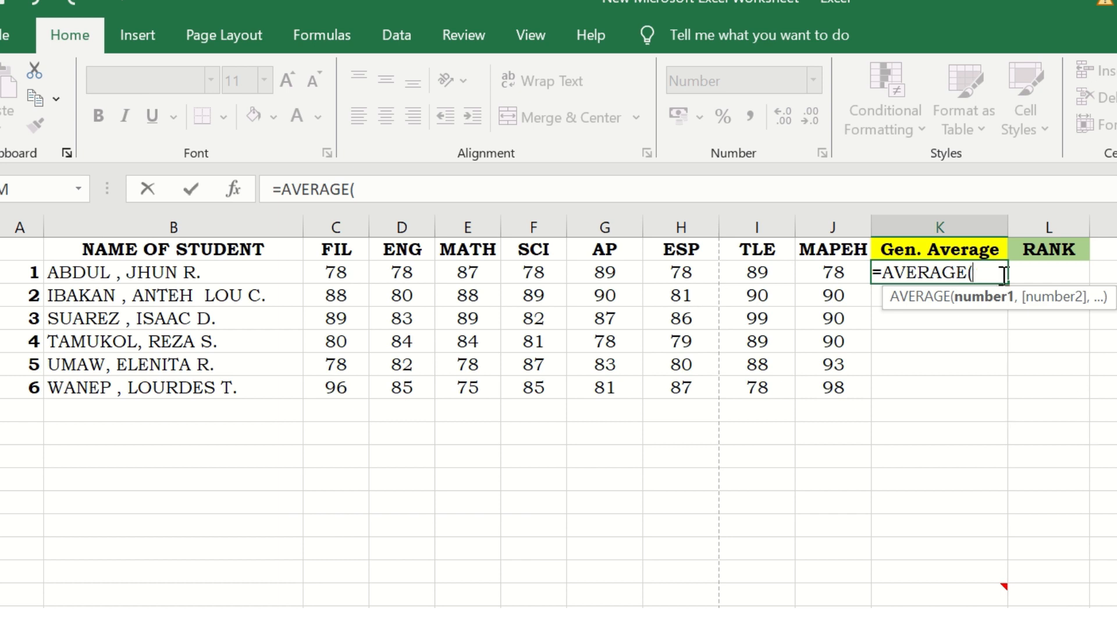
drag(342, 273, 814, 297)
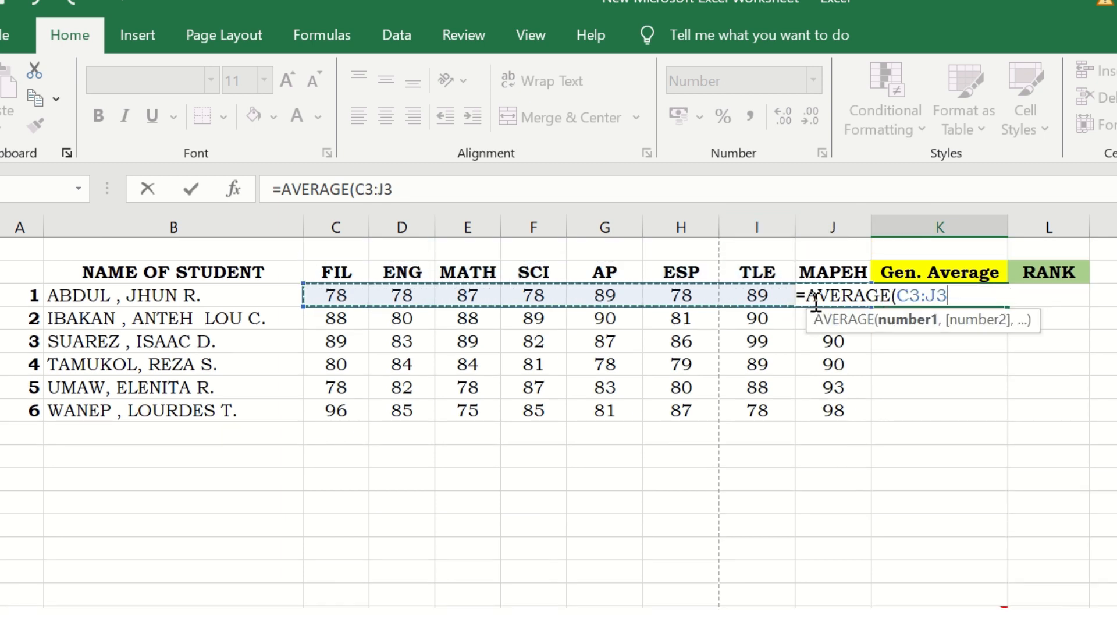
text())
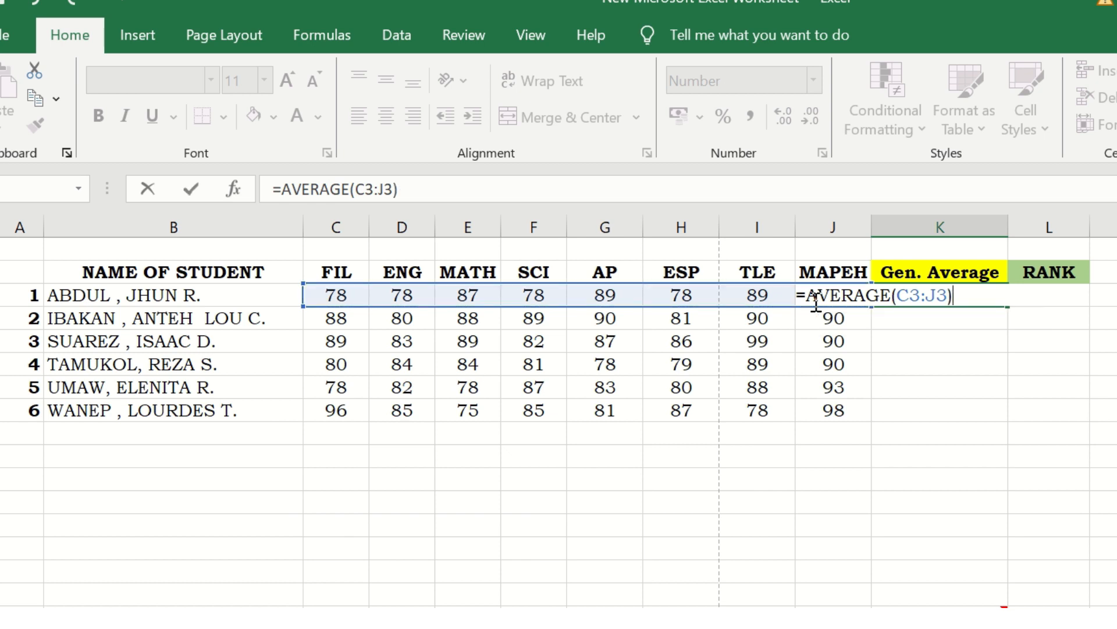
key(Return)
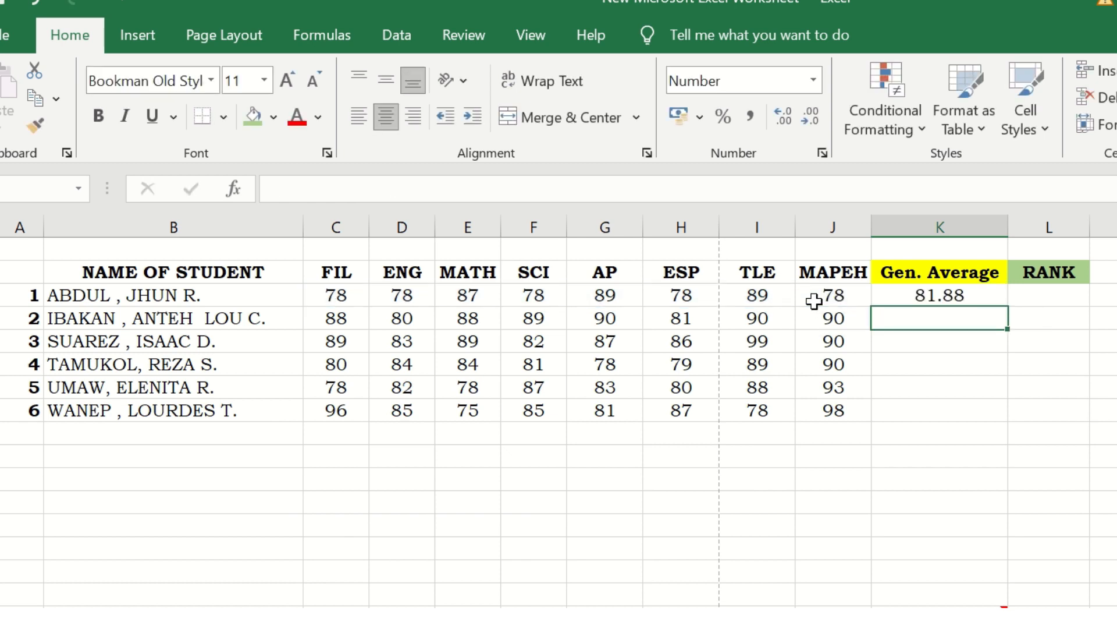
Reduce the decimals shown for the first student's general average by two places and restore them.
click(973, 289)
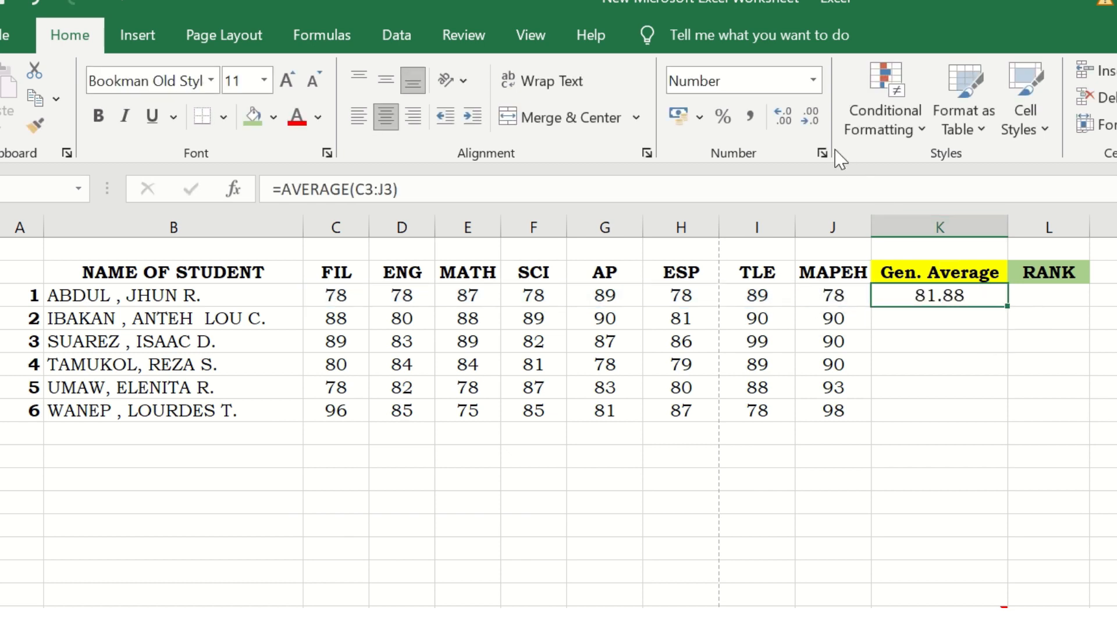
click(812, 124)
click(812, 123)
click(790, 124)
click(790, 124)
click(1080, 379)
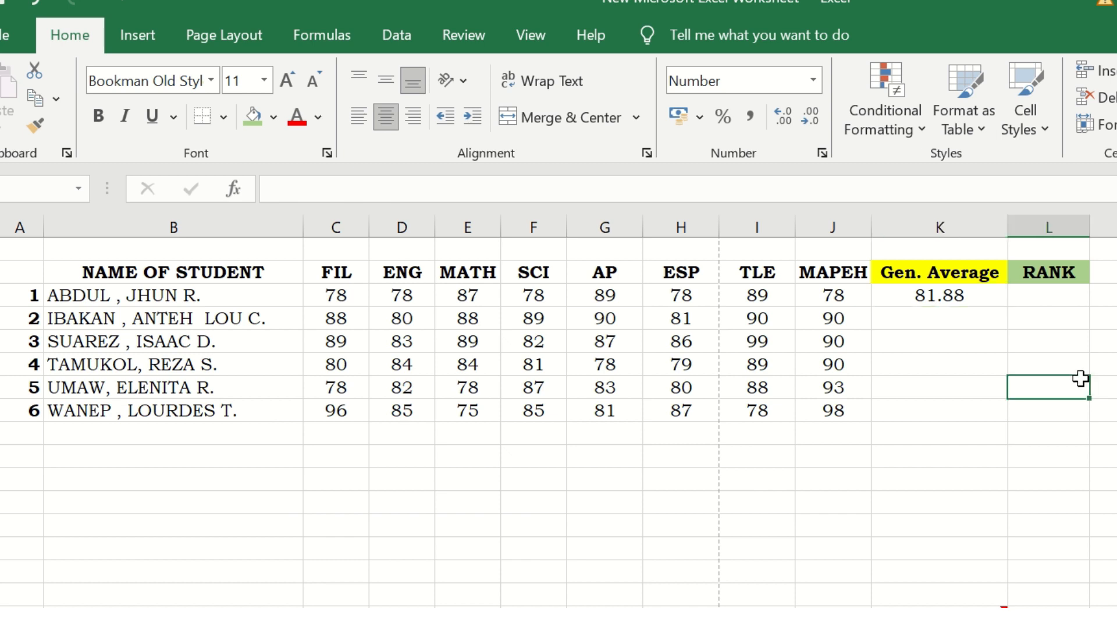
Fill the average formula from K3 down through K8 for the remaining students.
click(974, 298)
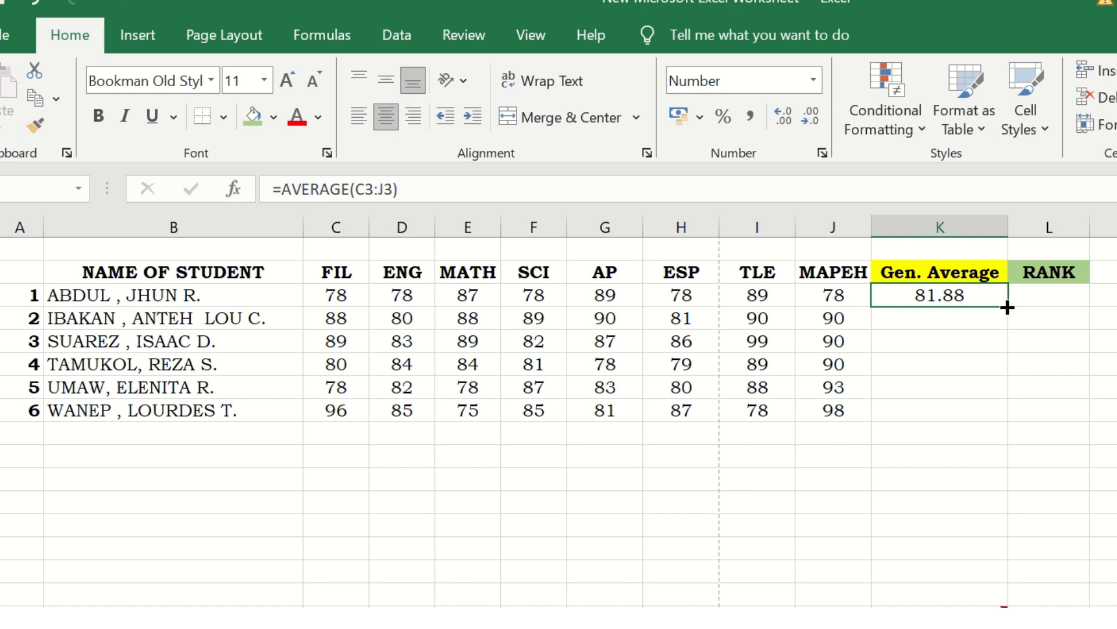
drag(1008, 308, 1008, 421)
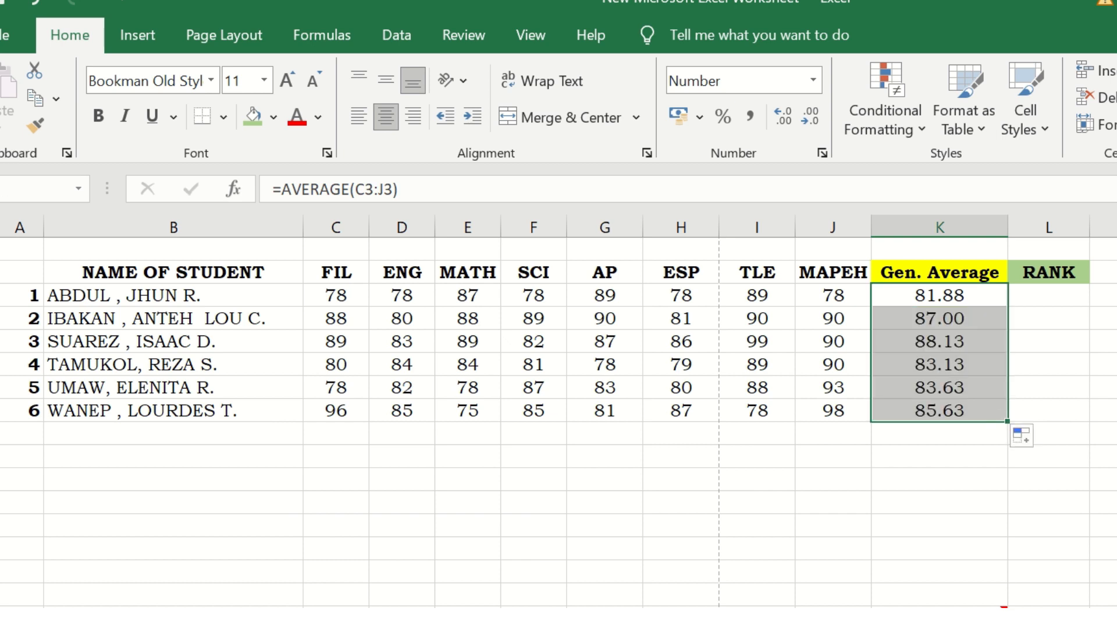
click(1106, 456)
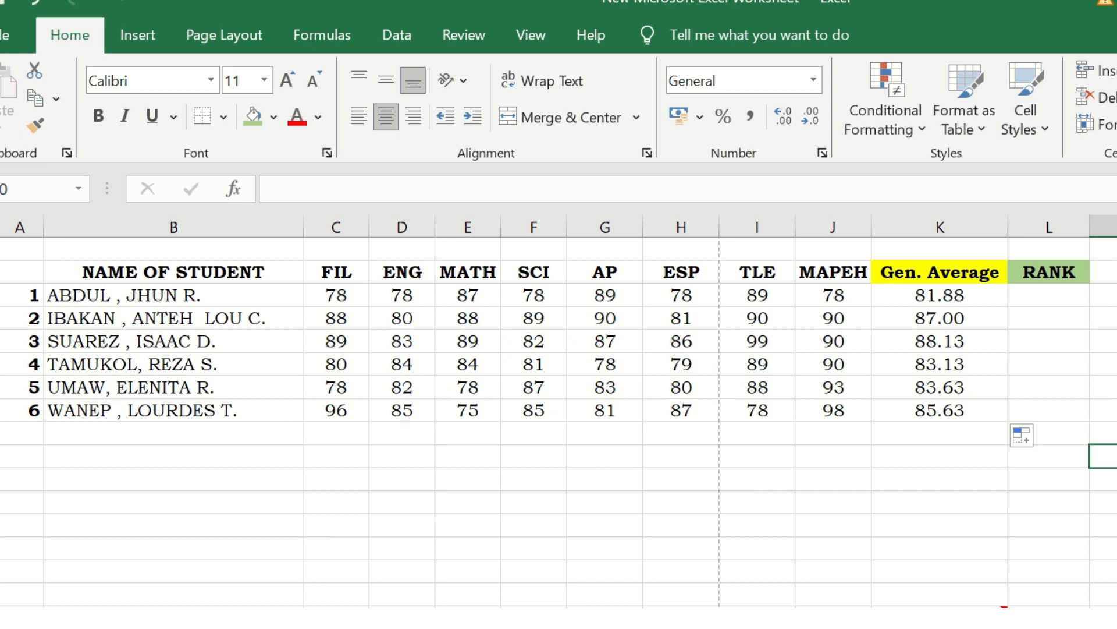
Enter the formula =RANK(K3,$K$3:$K$8) in L3 to rank the first student with an absolute reference range.
click(1053, 300)
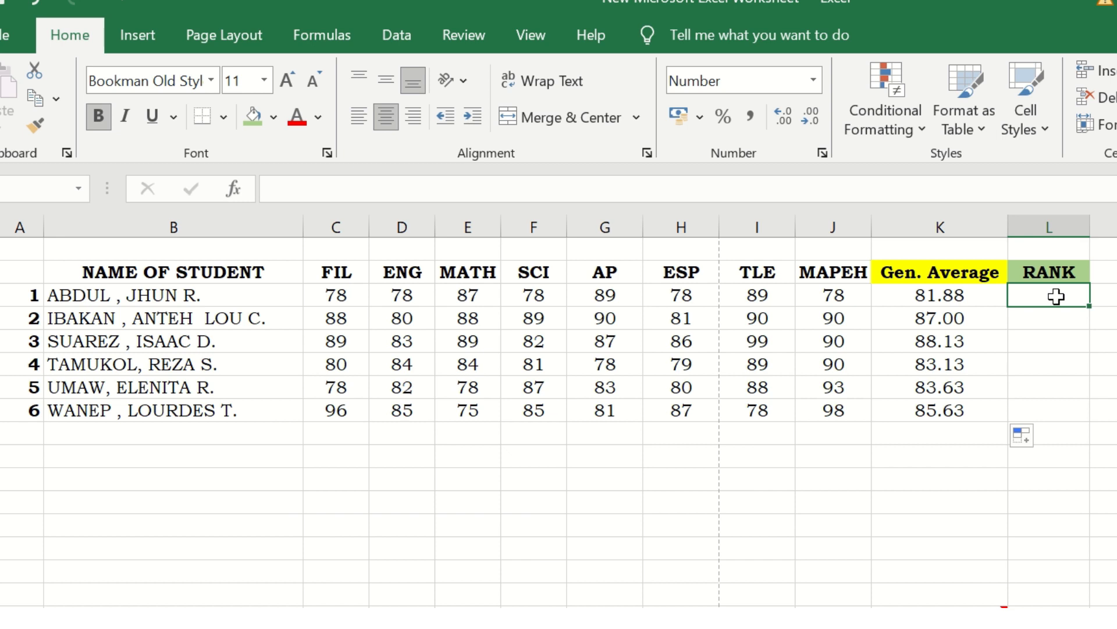
text(=)
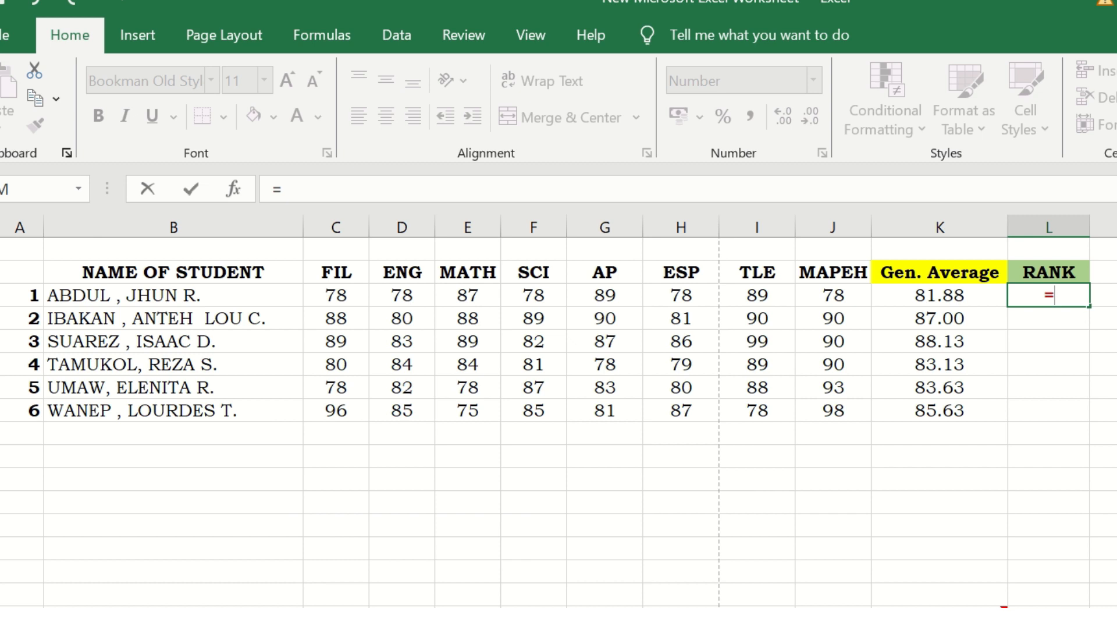
text(RANK)
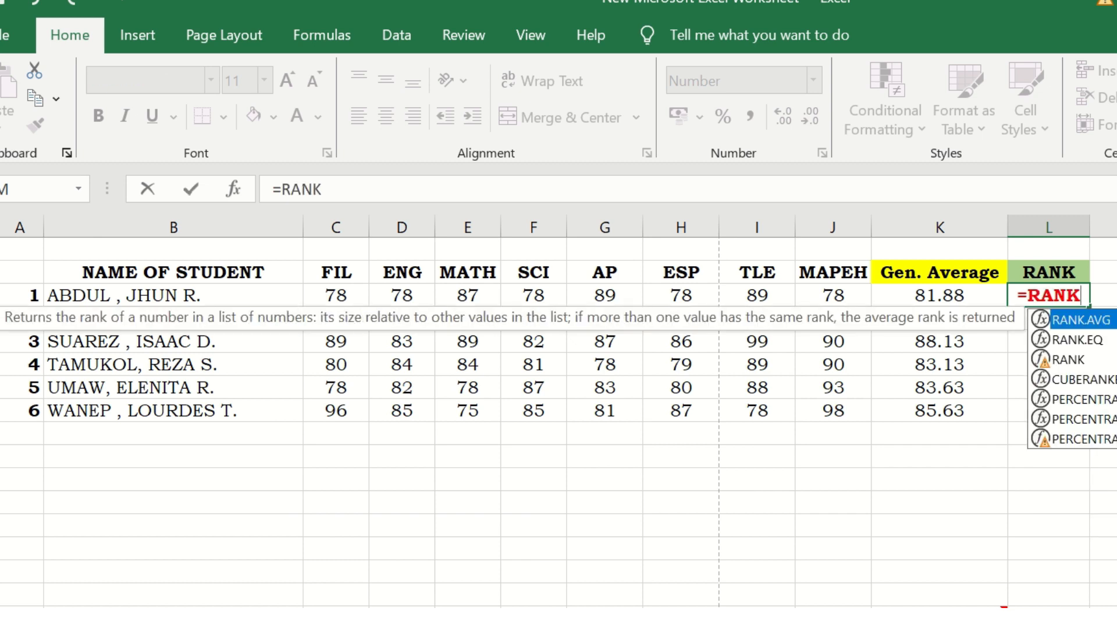
text(()
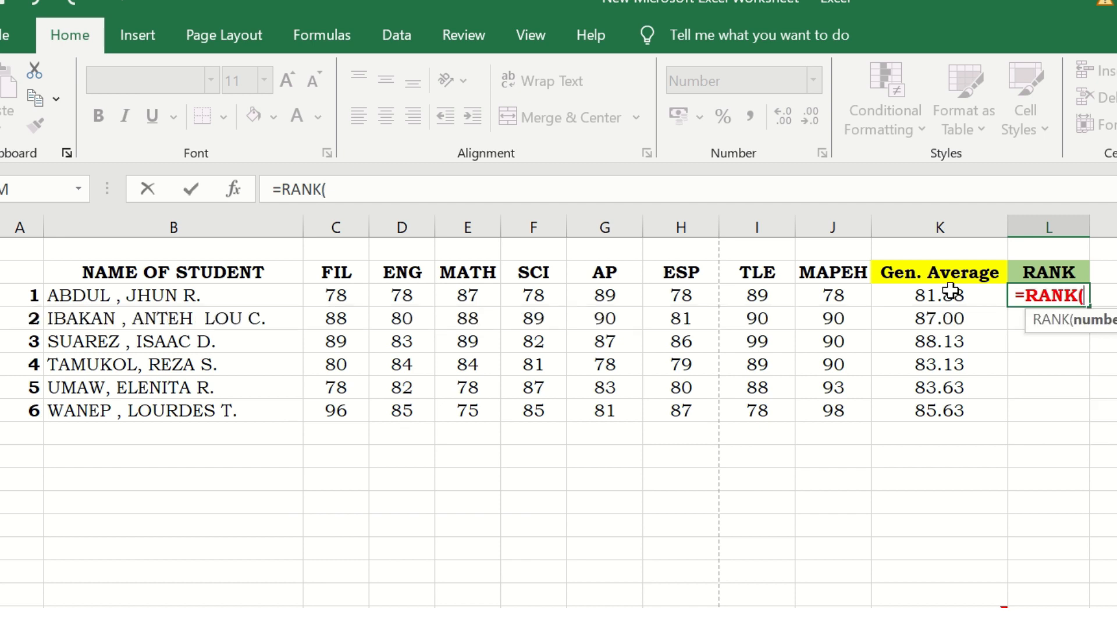
click(932, 298)
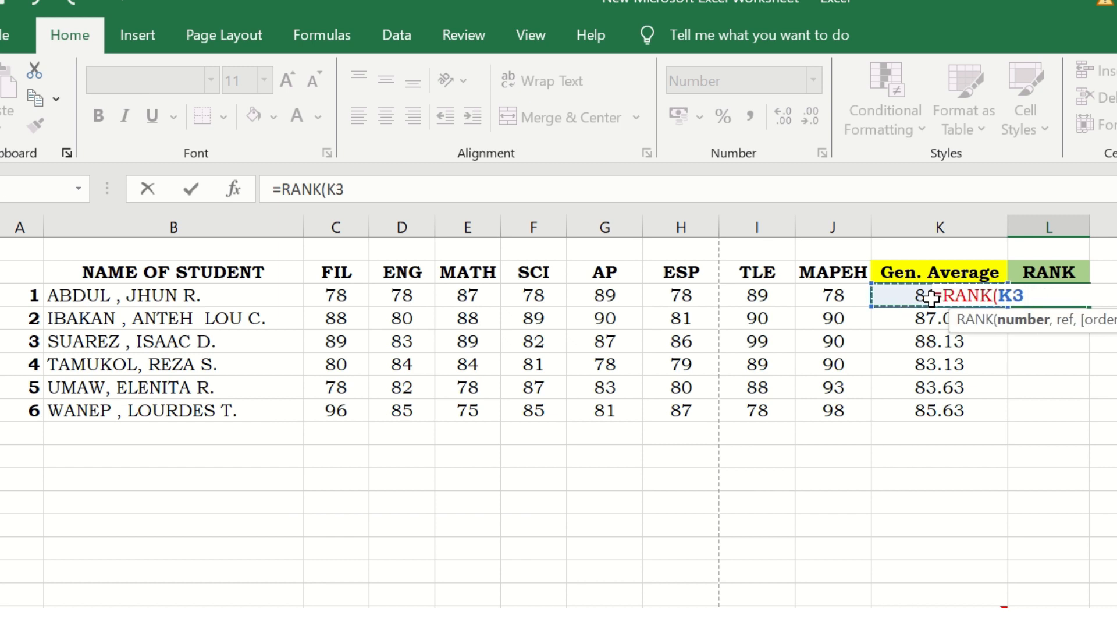
text(,)
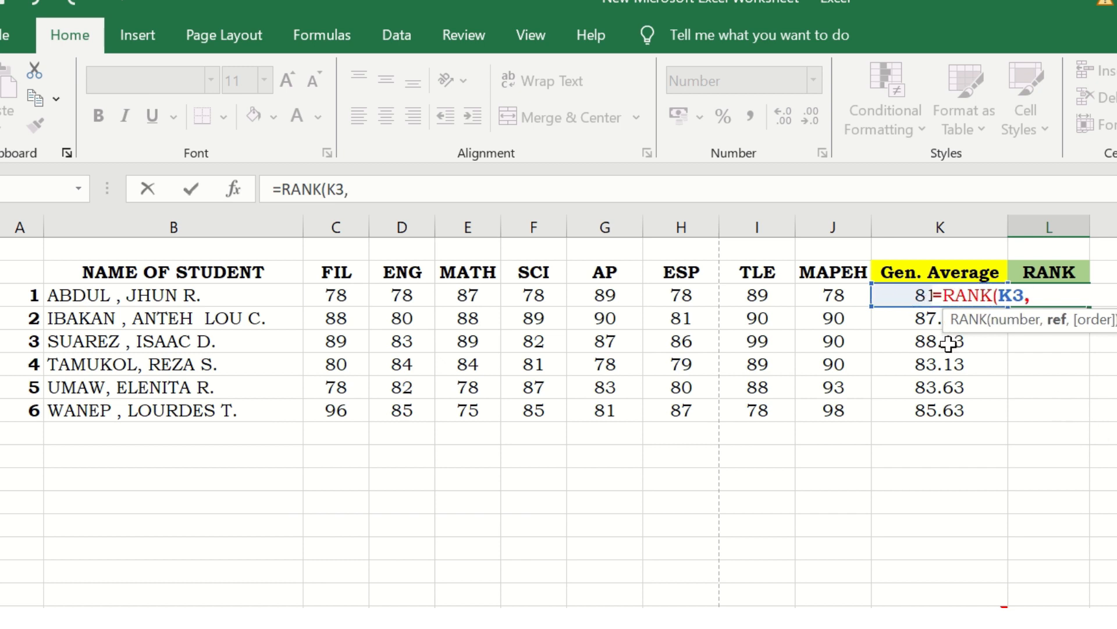
drag(905, 295, 912, 417)
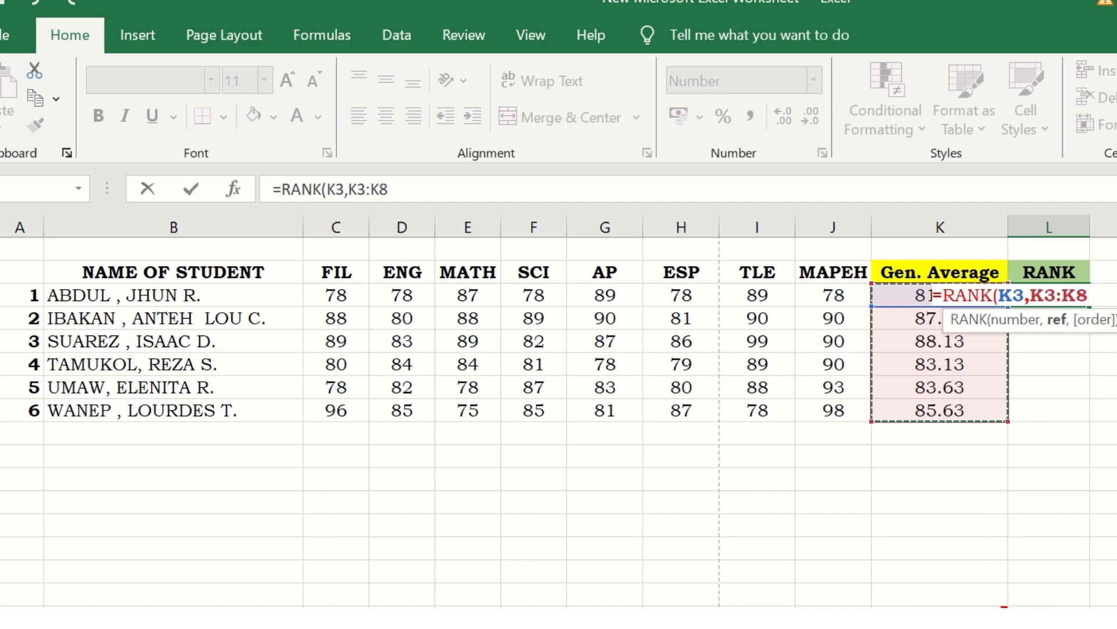
key(F4)
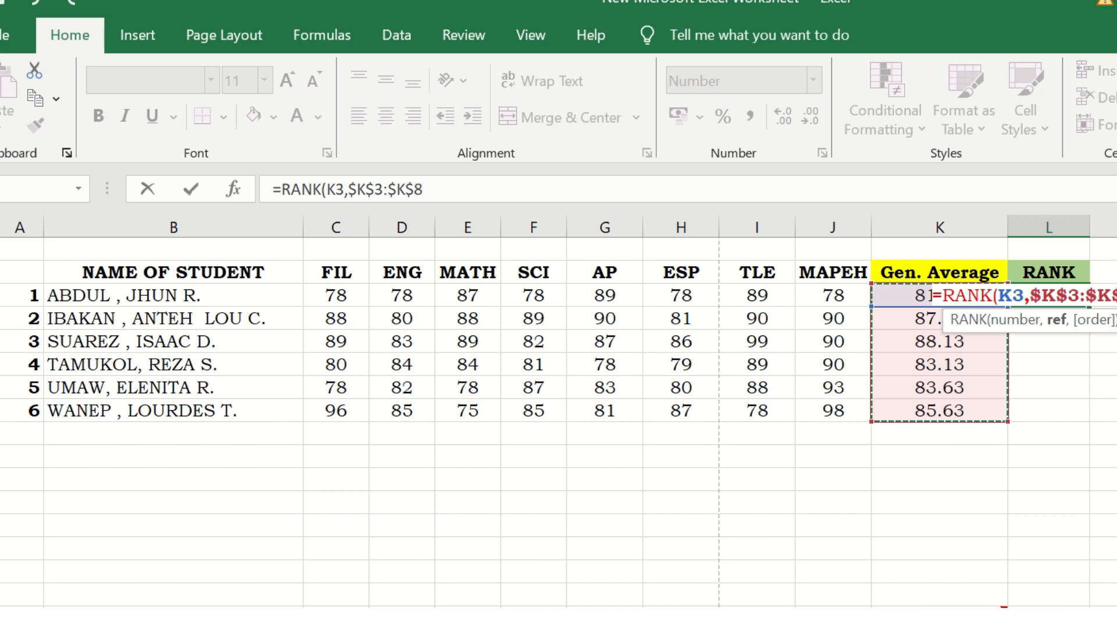
text())
key(Return)
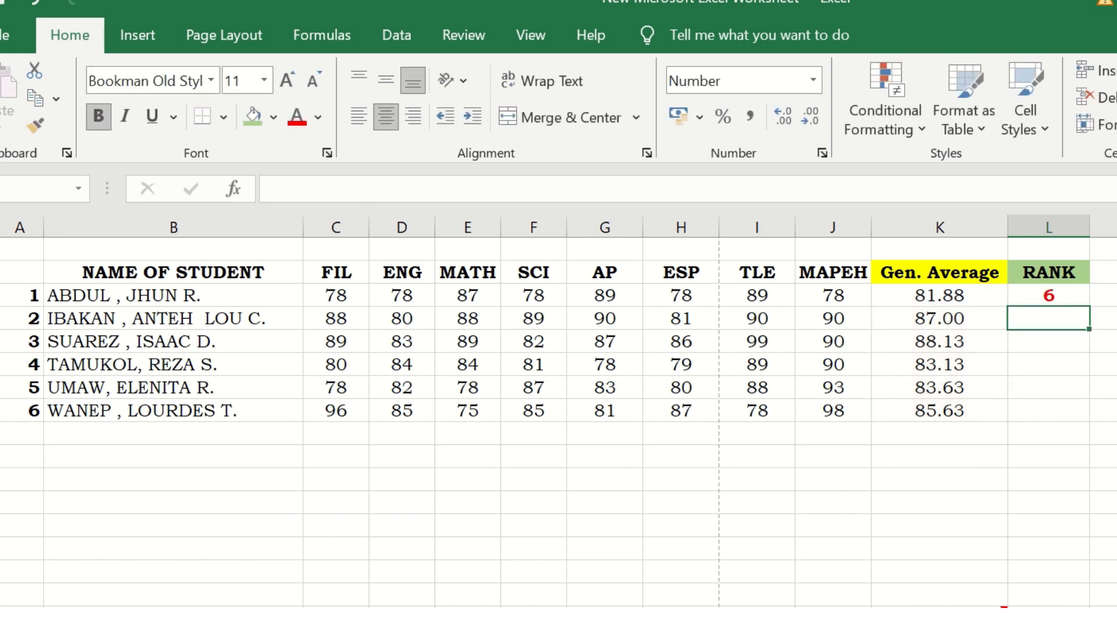
Fill the rank formula from L3 down through L8 for the remaining students.
click(1070, 297)
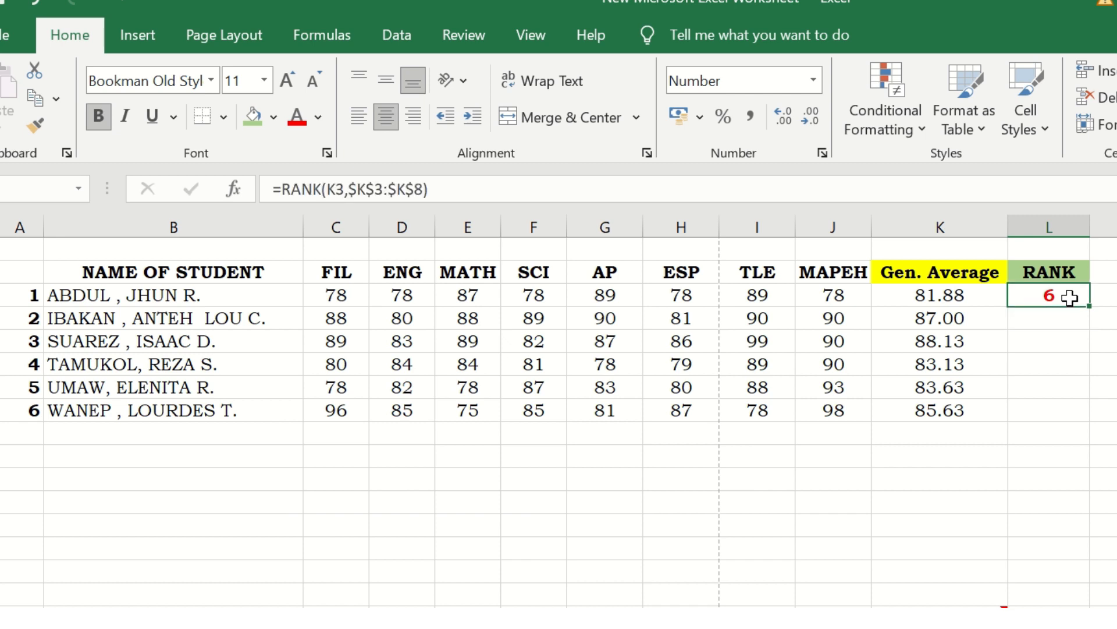
drag(1089, 306, 1096, 420)
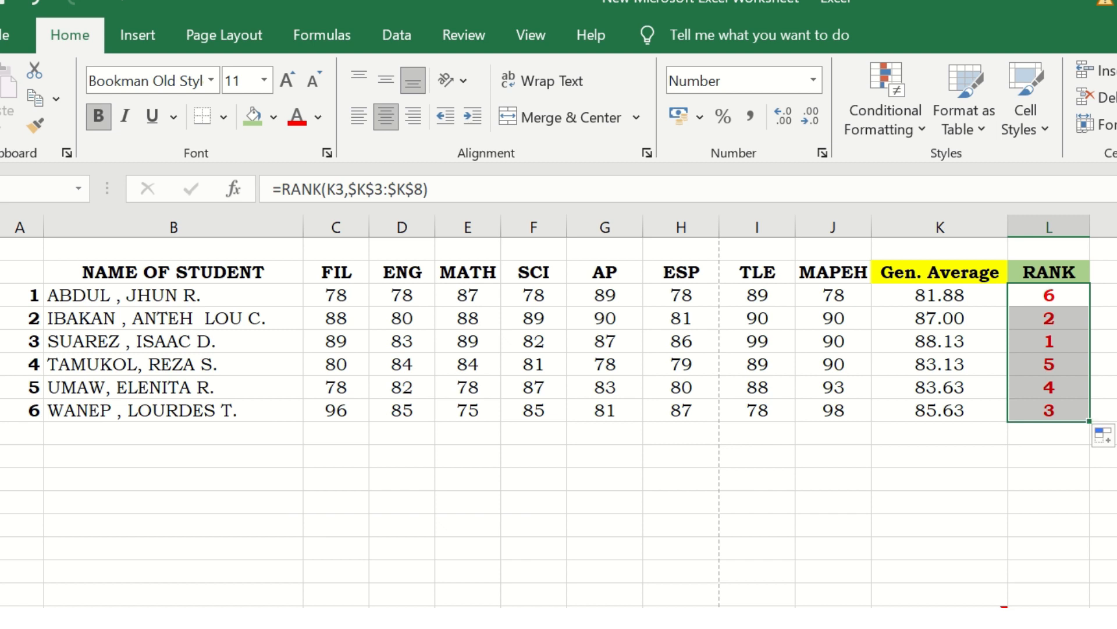
click(1116, 387)
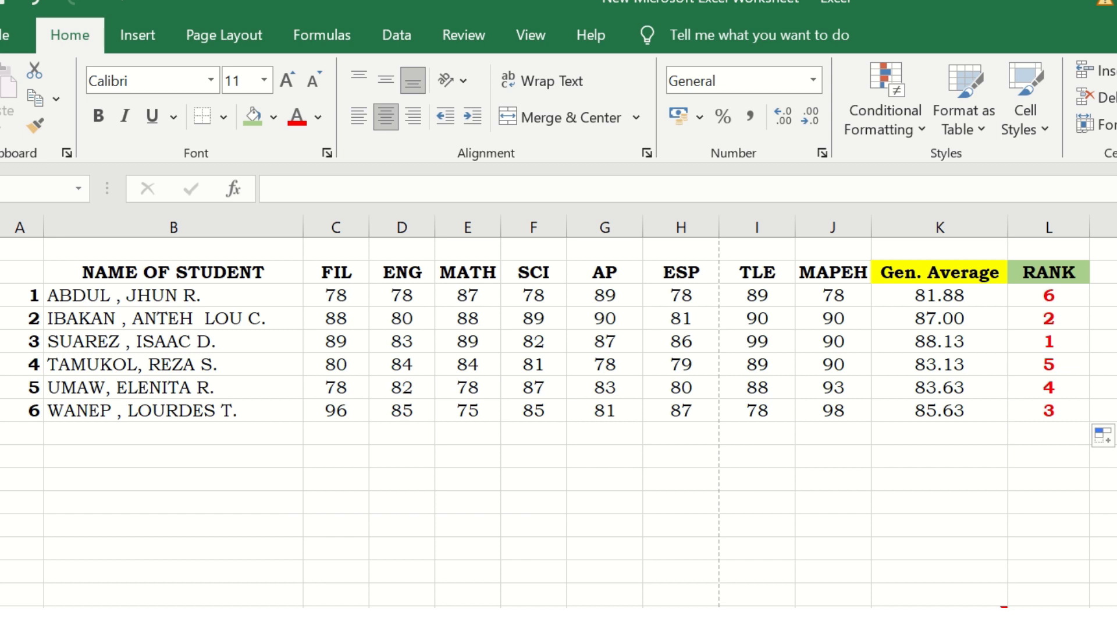
Check the general averages in K3 through K8 against the ranks, going from the first-ranked student to the last.
click(989, 342)
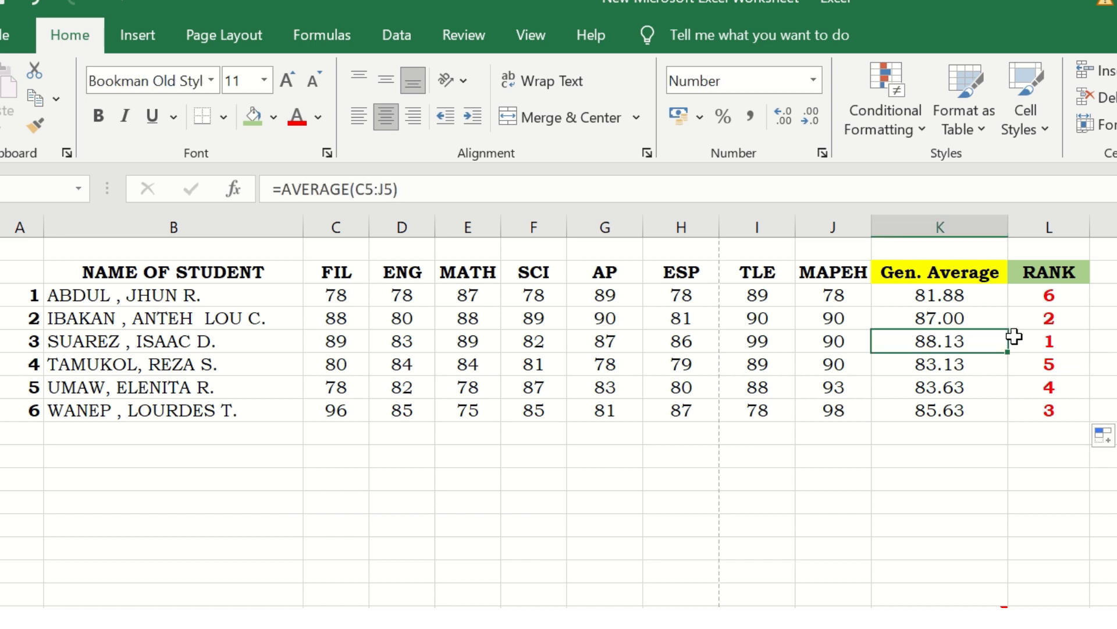
click(990, 316)
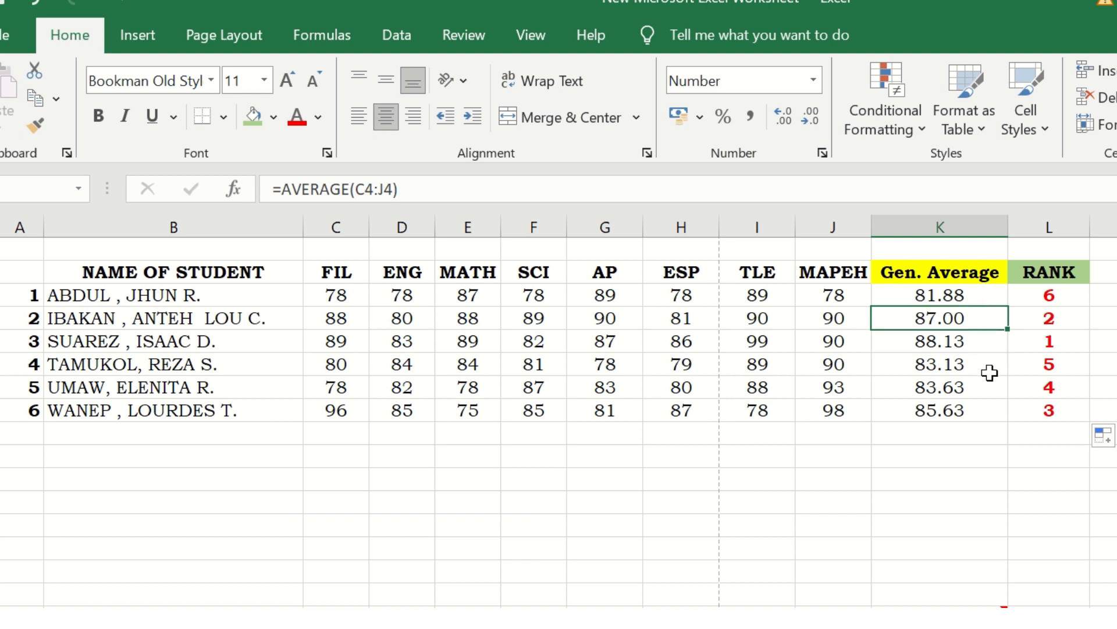
click(988, 412)
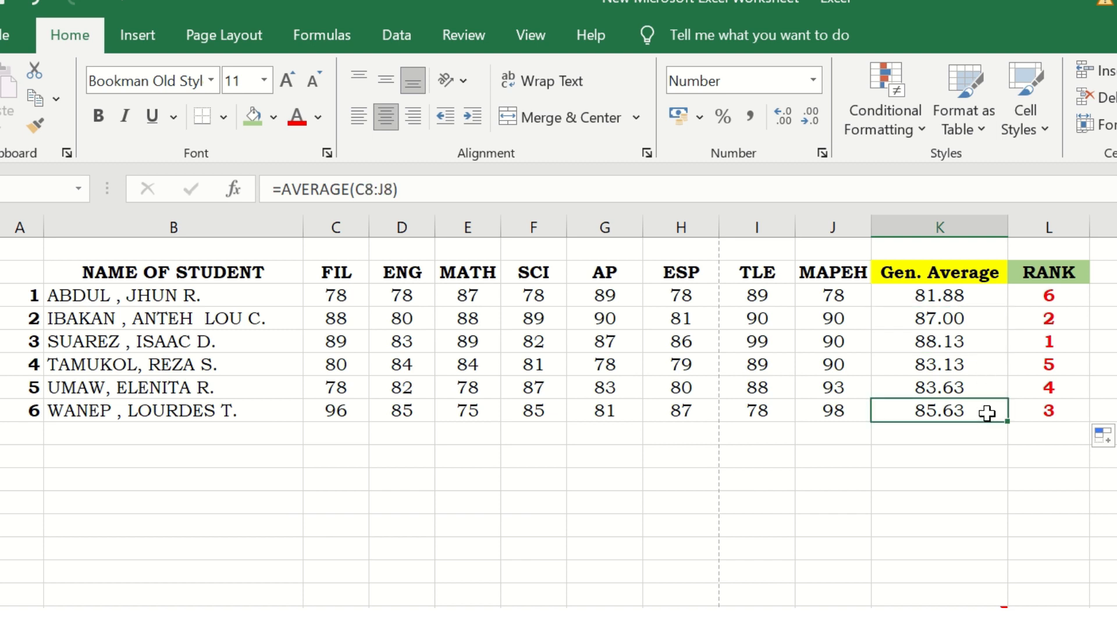
click(984, 382)
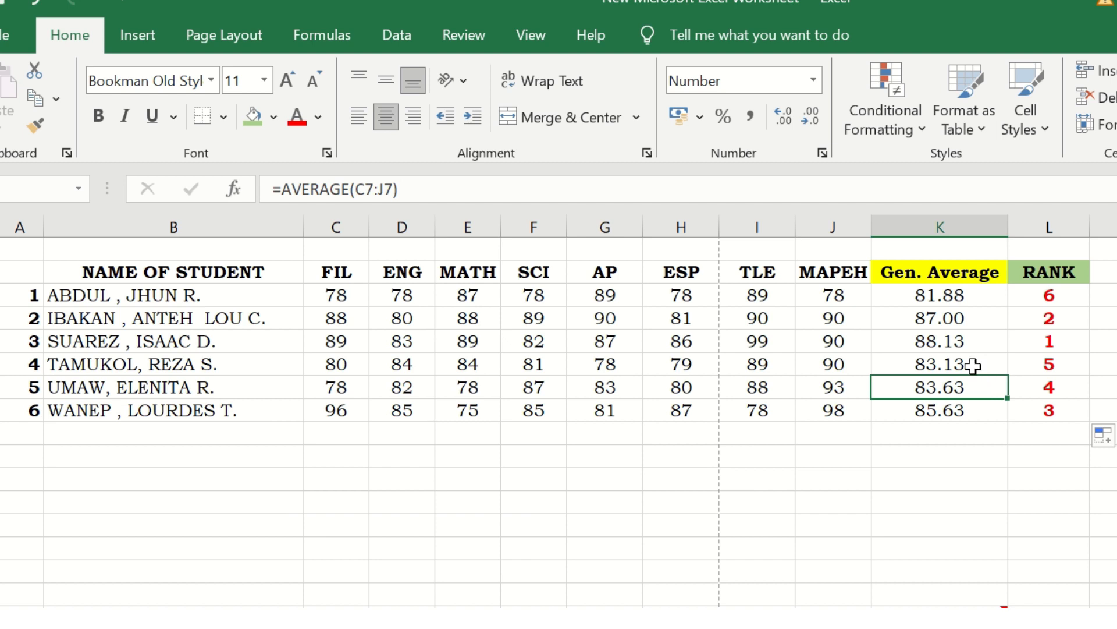
click(974, 364)
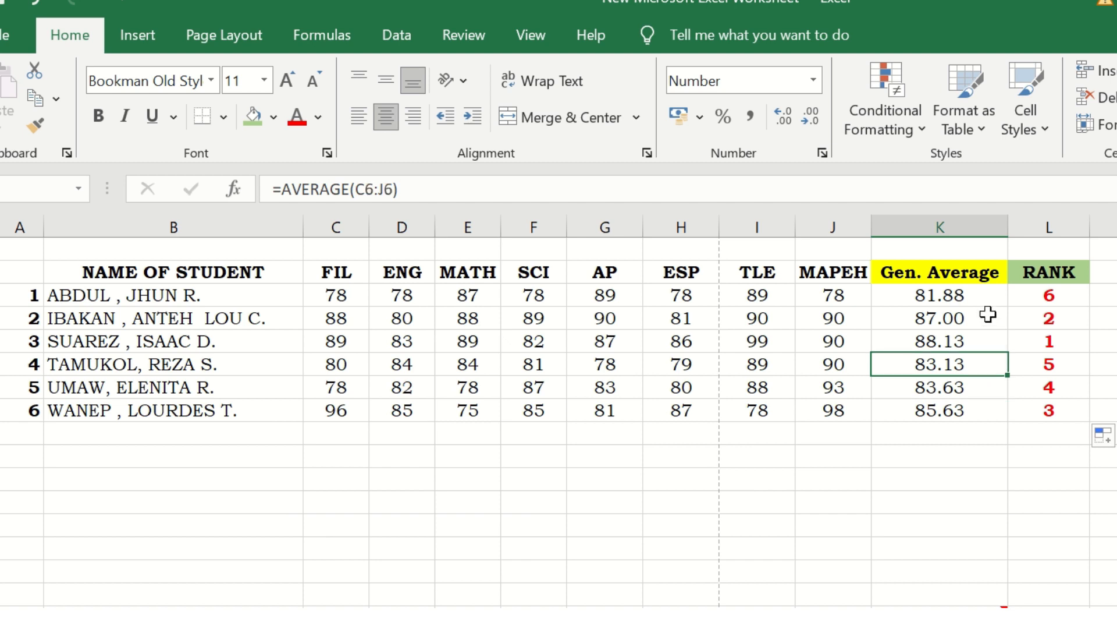
click(985, 294)
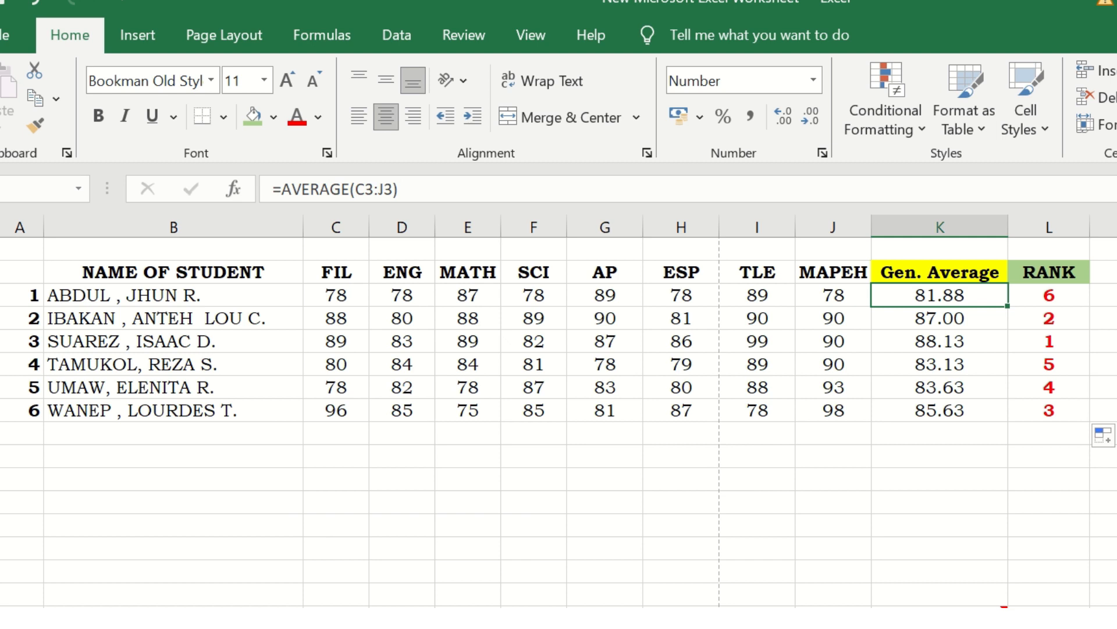